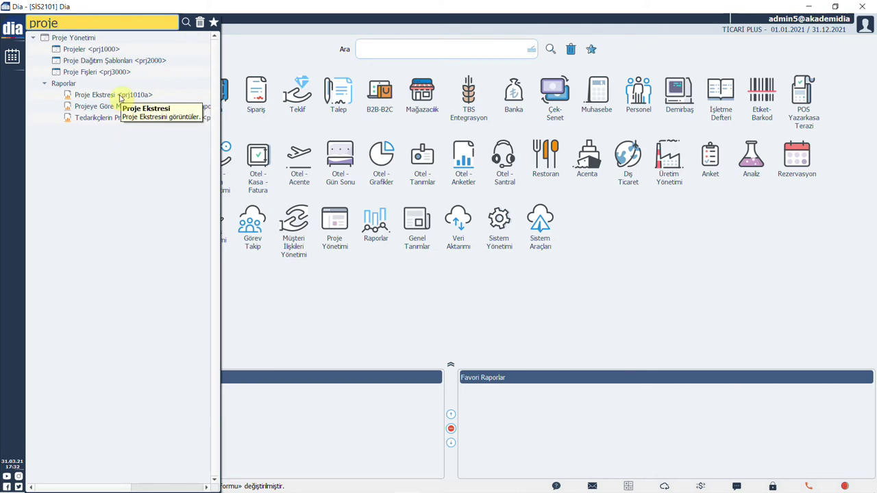
Step: Open the Proje Ekstresi report, keep Basım Şekli as Tek Basım, and choose PİAZZA AVM PROJESİ as the project
{"action": "left_click", "coordinate": [120, 96]}
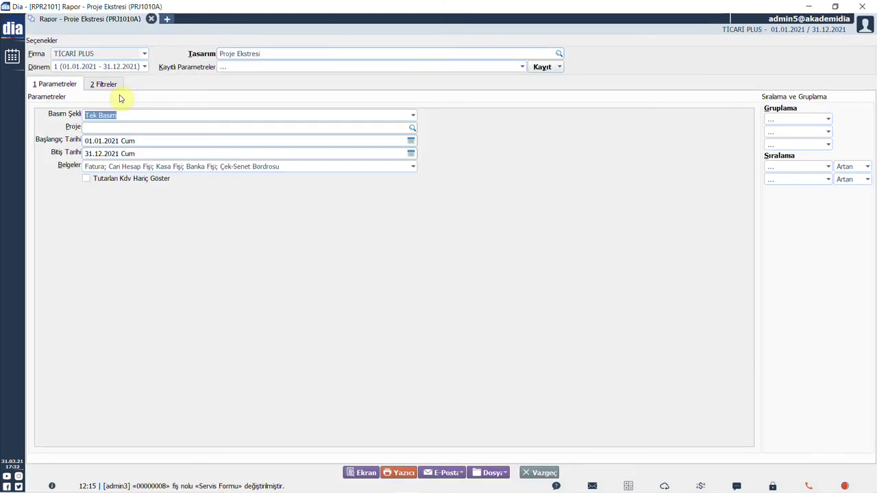
{"action": "left_click", "coordinate": [413, 115]}
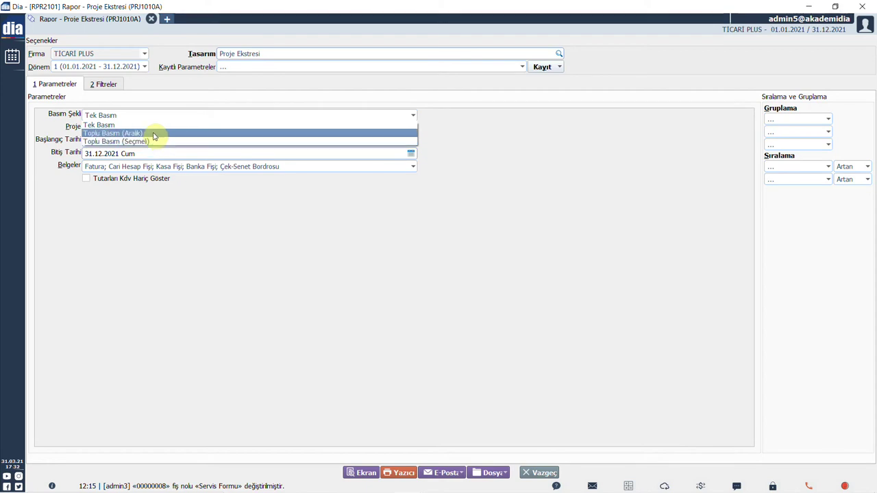
{"action": "left_click", "coordinate": [156, 125]}
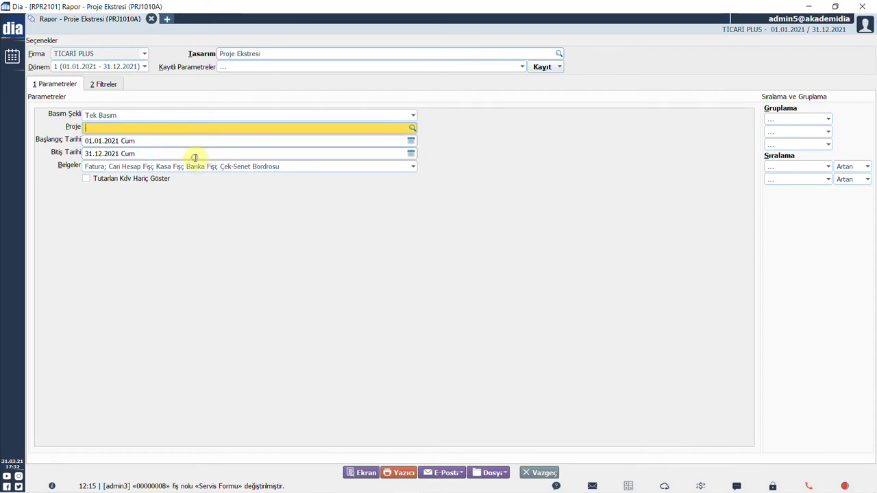
{"action": "double_click", "coordinate": [159, 127]}
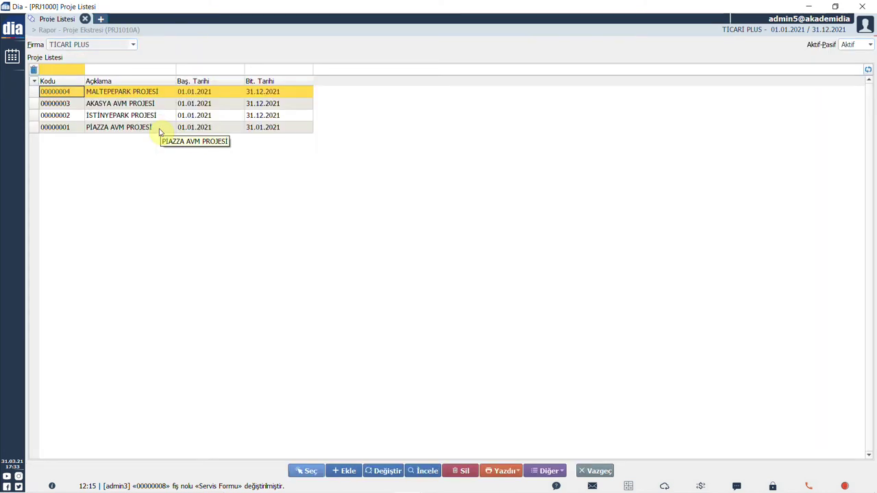
{"action": "double_click", "coordinate": [159, 130]}
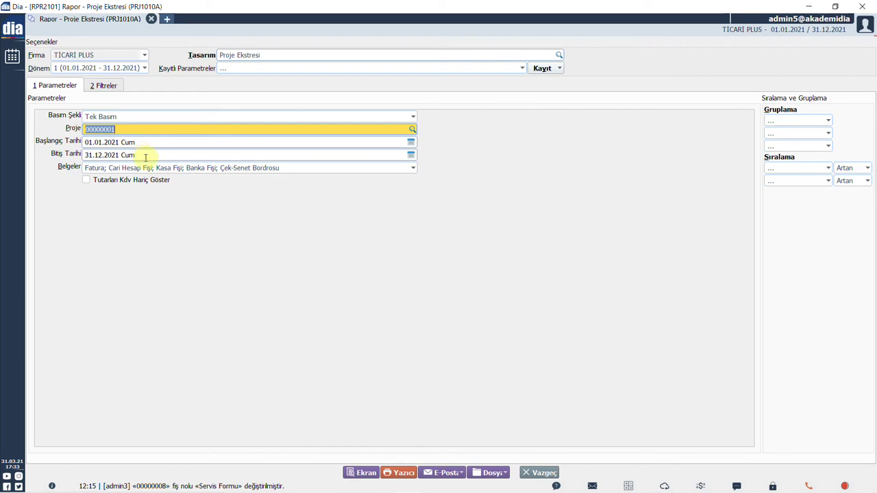
Step: Check the document types offered under Belgeler without changing them, and display the Proje Ekstresi report on screen
{"action": "left_click", "coordinate": [413, 168]}
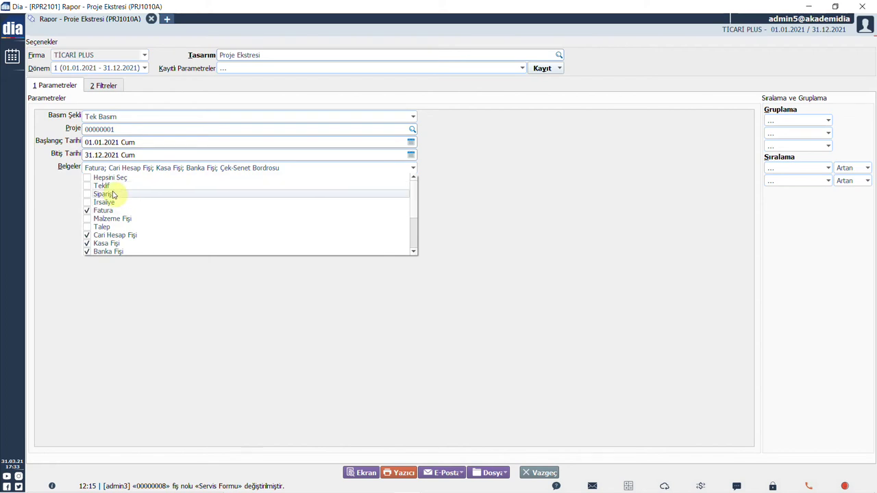
{"action": "scroll", "coordinate": [131, 206], "scroll_direction": "down", "scroll_amount": 3}
{"action": "scroll", "coordinate": [135, 211], "scroll_direction": "up", "scroll_amount": 3}
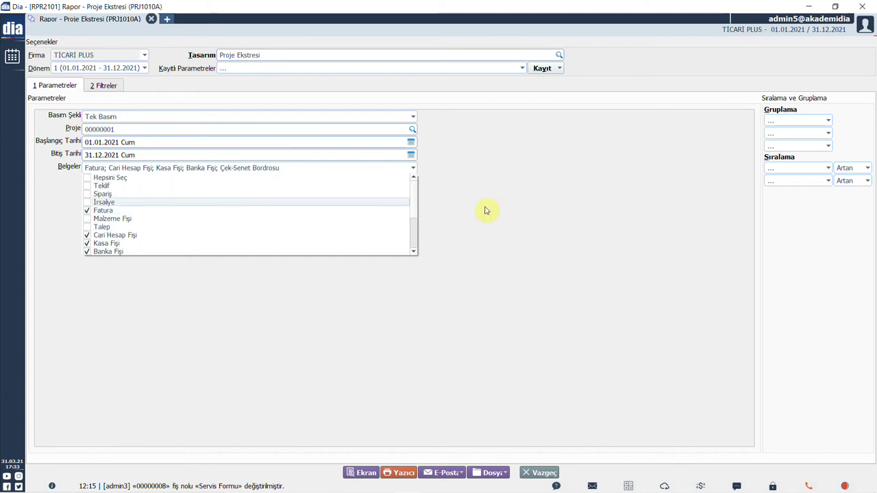
{"action": "left_click", "coordinate": [605, 259]}
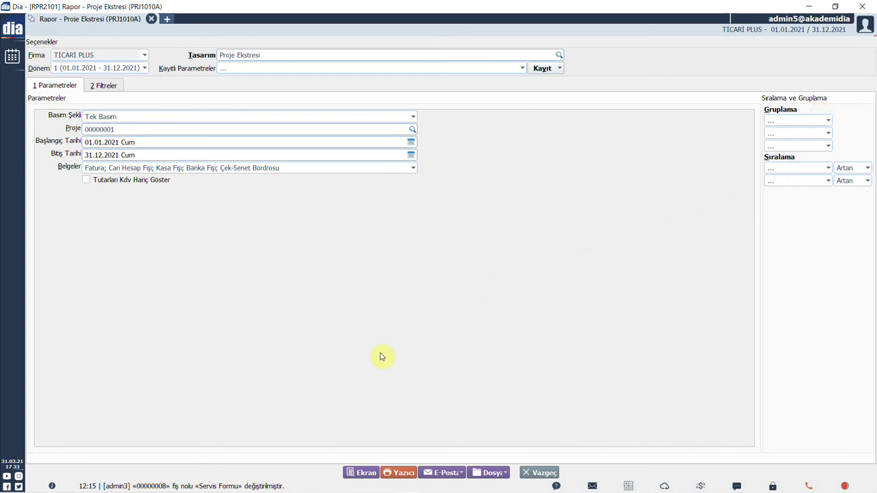
{"action": "left_click", "coordinate": [368, 473]}
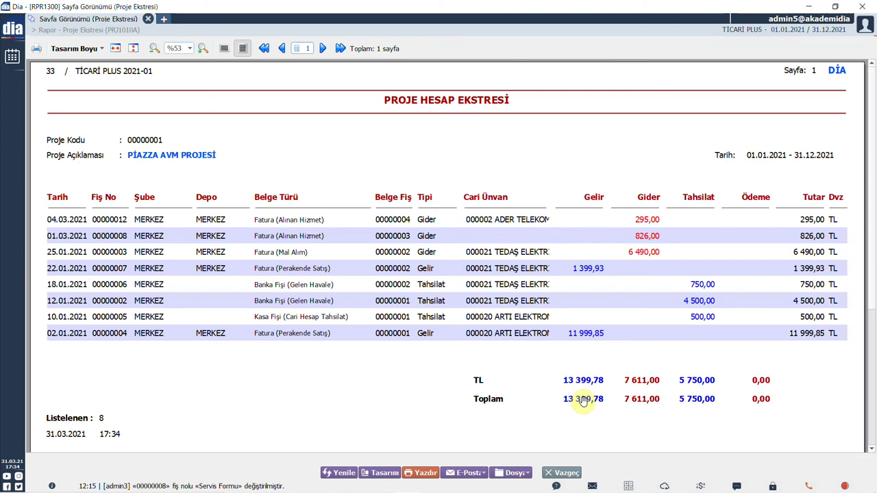
Step: Look over the project statement's income, expense and collection entries with their totals, and close the preview
{"action": "scroll", "coordinate": [581, 400], "scroll_direction": "down", "scroll_amount": 3}
{"action": "scroll", "coordinate": [736, 471], "scroll_direction": "up", "scroll_amount": 3}
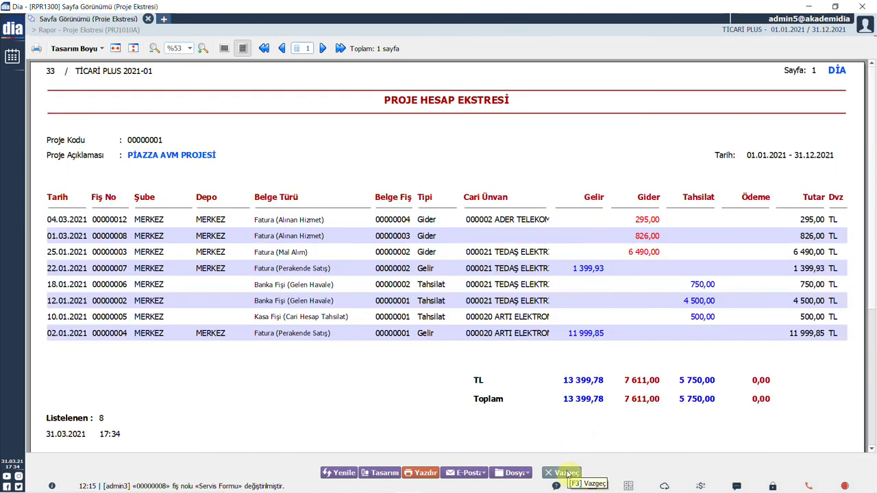
{"action": "left_click", "coordinate": [563, 473]}
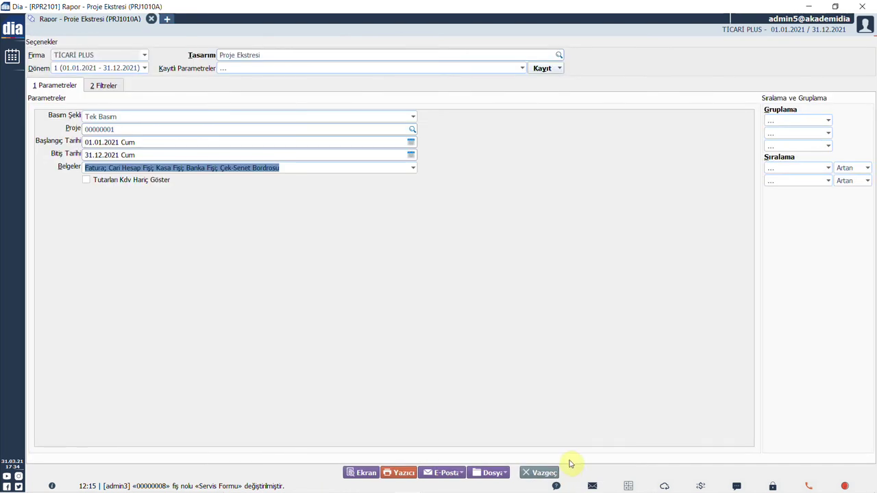
Step: Open Projeye Göre Müşteriye Verilen Ürünlerin Raporu, choose POZİTİF TAŞIMACILIK VE TUR A.Ş. as the Cari account, and display the report on screen
{"action": "left_click", "coordinate": [13, 33]}
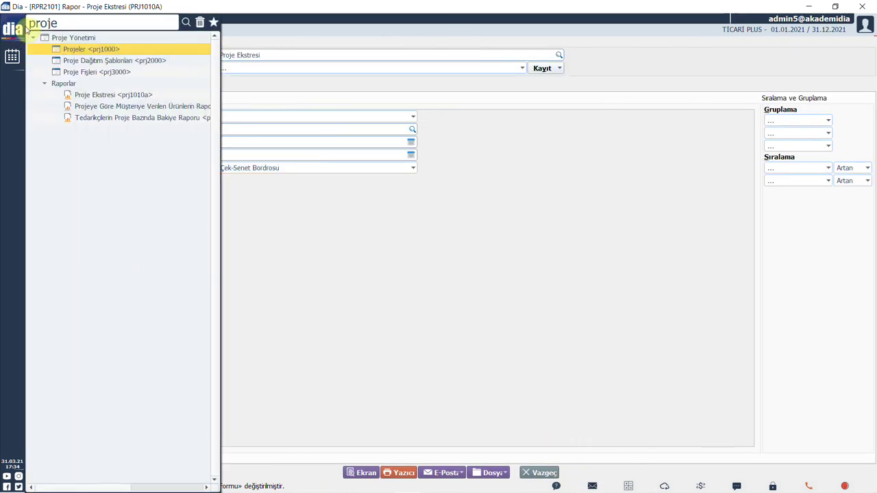
{"action": "left_click", "coordinate": [110, 108]}
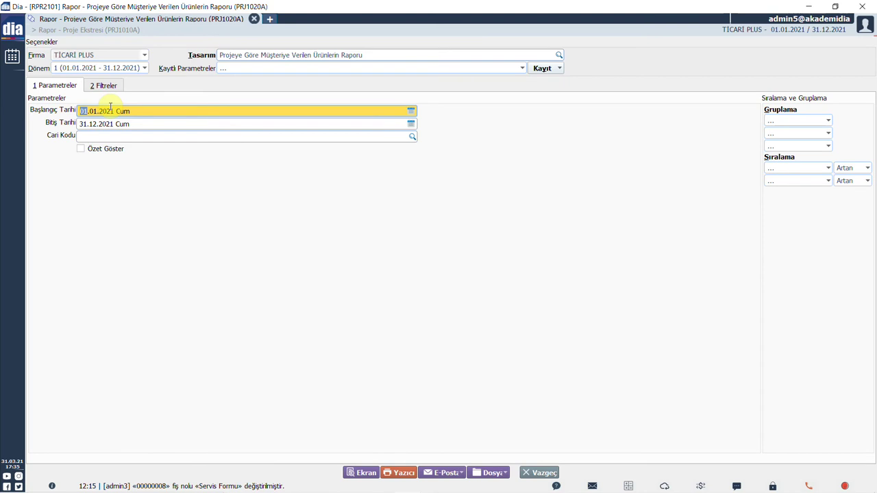
{"action": "left_click", "coordinate": [149, 135]}
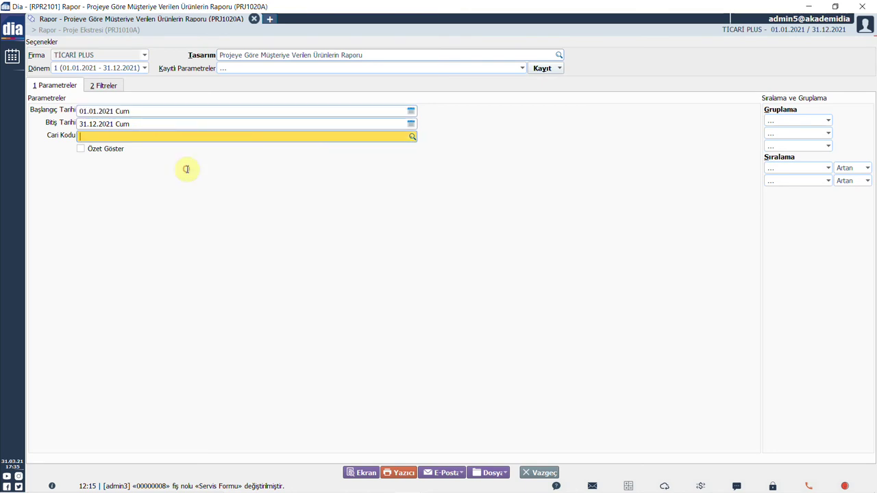
{"action": "double_click", "coordinate": [171, 140]}
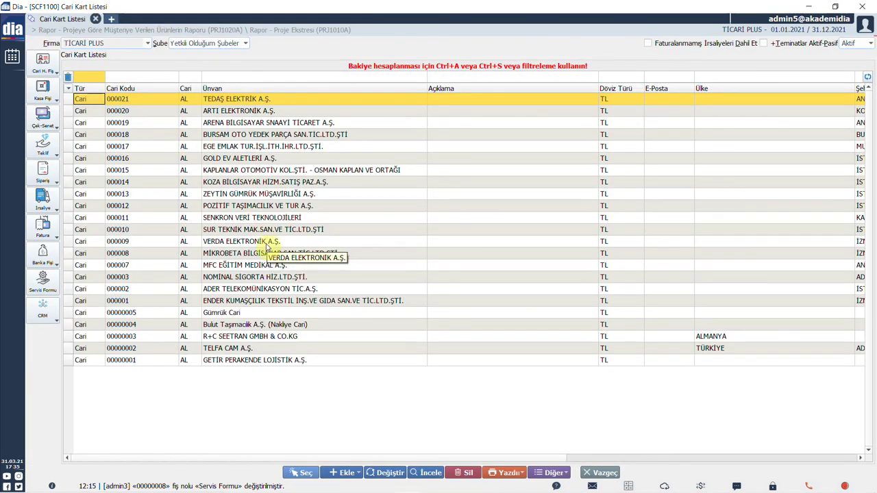
{"action": "left_click", "coordinate": [261, 207]}
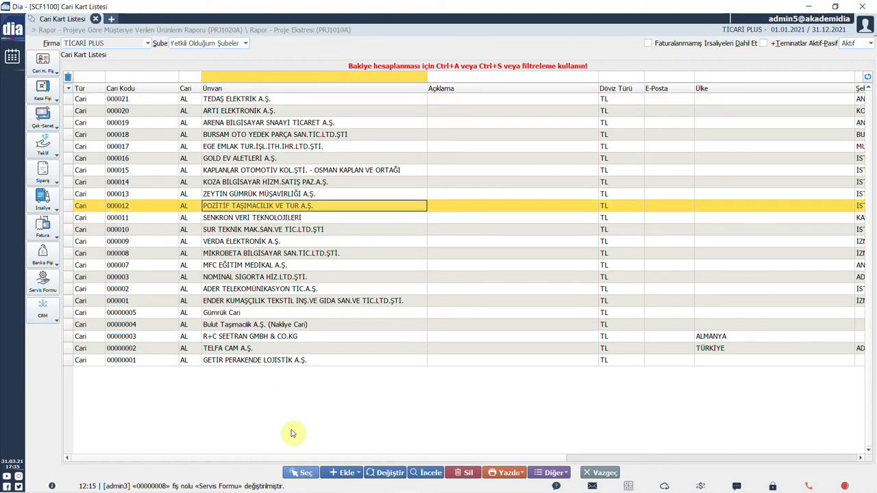
{"action": "left_click", "coordinate": [306, 473]}
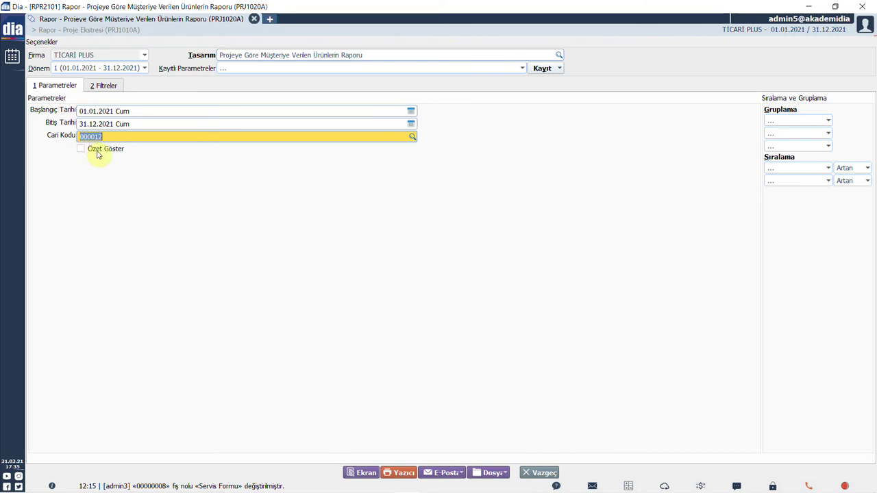
{"action": "left_click", "coordinate": [366, 472]}
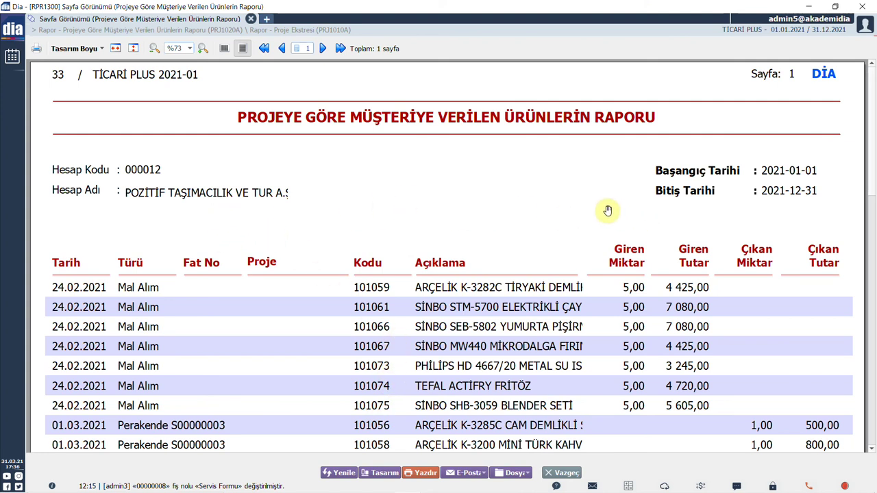
Step: Examine the incoming and outgoing quantities, amounts and report totals in the customer products report, and close the preview
{"action": "scroll", "coordinate": [610, 205], "scroll_direction": "down", "scroll_amount": 6}
{"action": "scroll", "coordinate": [598, 201], "scroll_direction": "up", "scroll_amount": 2}
{"action": "scroll", "coordinate": [746, 248], "scroll_direction": "down", "scroll_amount": 6}
{"action": "scroll", "coordinate": [650, 250], "scroll_direction": "up", "scroll_amount": 8}
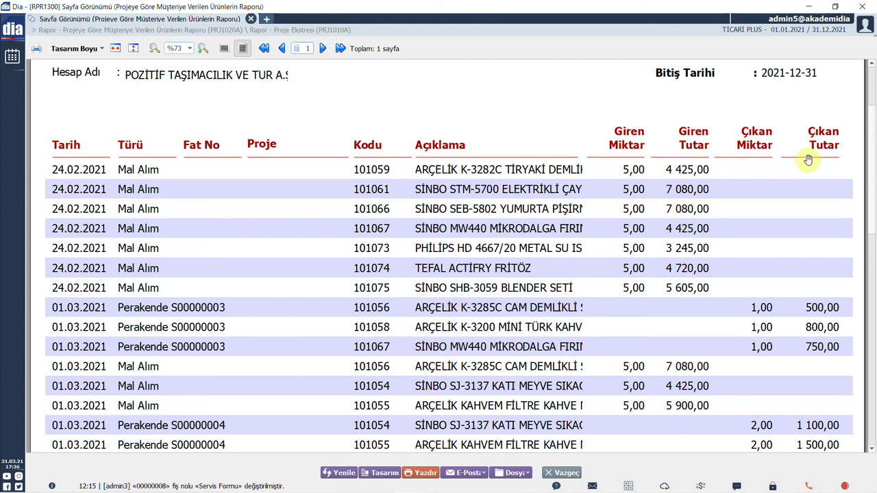
{"action": "scroll", "coordinate": [814, 174], "scroll_direction": "down", "scroll_amount": 3}
{"action": "scroll", "coordinate": [815, 184], "scroll_direction": "down", "scroll_amount": 2}
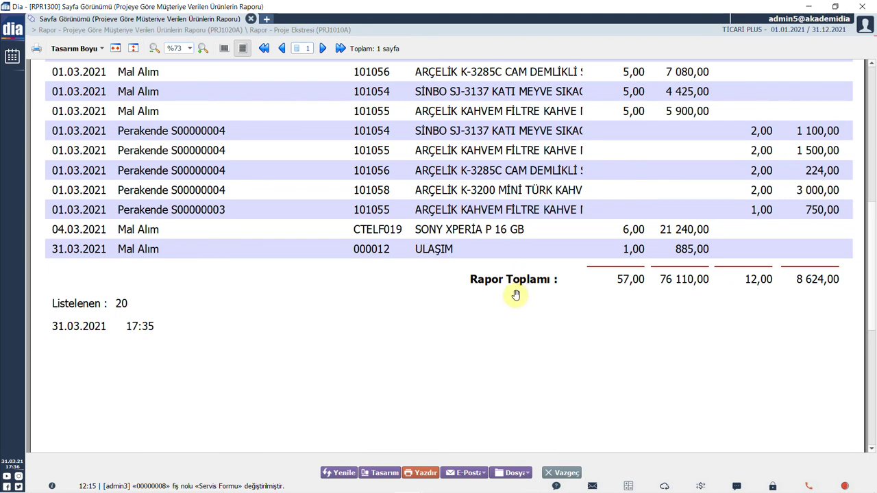
{"action": "scroll", "coordinate": [615, 301], "scroll_direction": "down", "scroll_amount": 1}
{"action": "scroll", "coordinate": [758, 372], "scroll_direction": "up", "scroll_amount": 3}
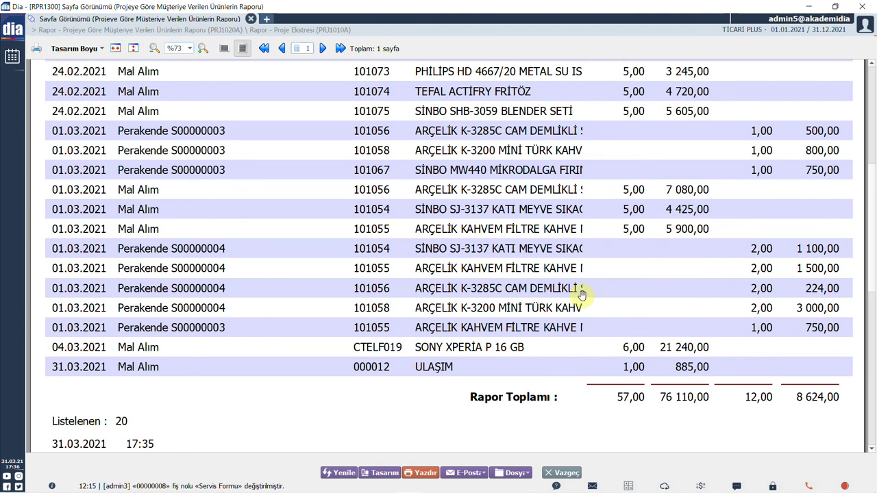
{"action": "scroll", "coordinate": [722, 366], "scroll_direction": "up", "scroll_amount": 1}
{"action": "scroll", "coordinate": [720, 366], "scroll_direction": "up", "scroll_amount": 4}
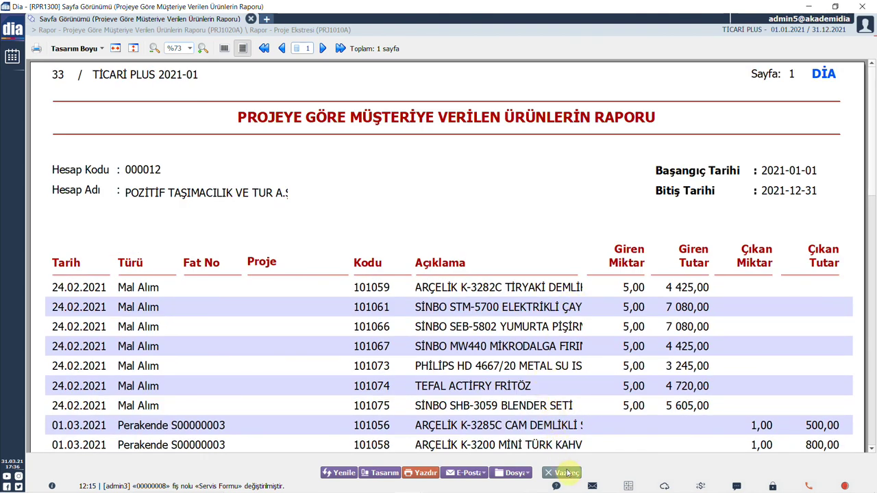
{"action": "left_click", "coordinate": [569, 474]}
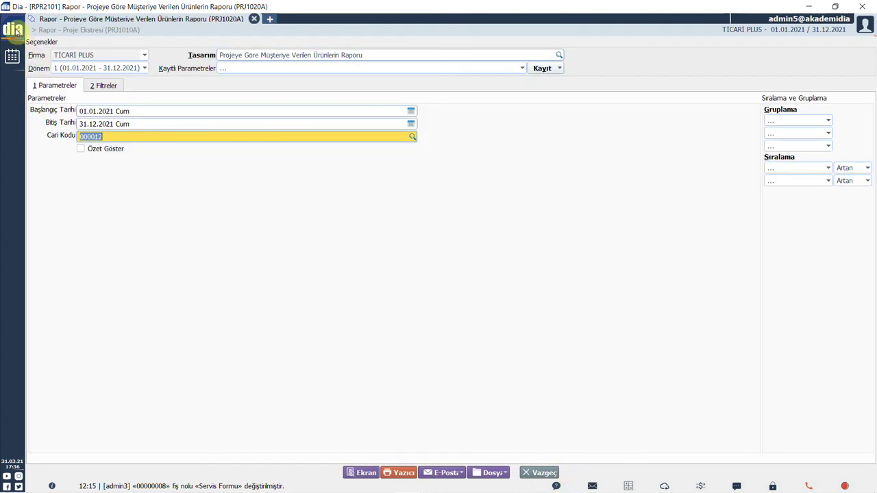
Step: Open Tedarikçilerin Proje Bazında Bakiye Raporu and choose the AKASYA AVM, İSTİNYEPARK and PİAZZA AVM projects for it
{"action": "left_click", "coordinate": [20, 38]}
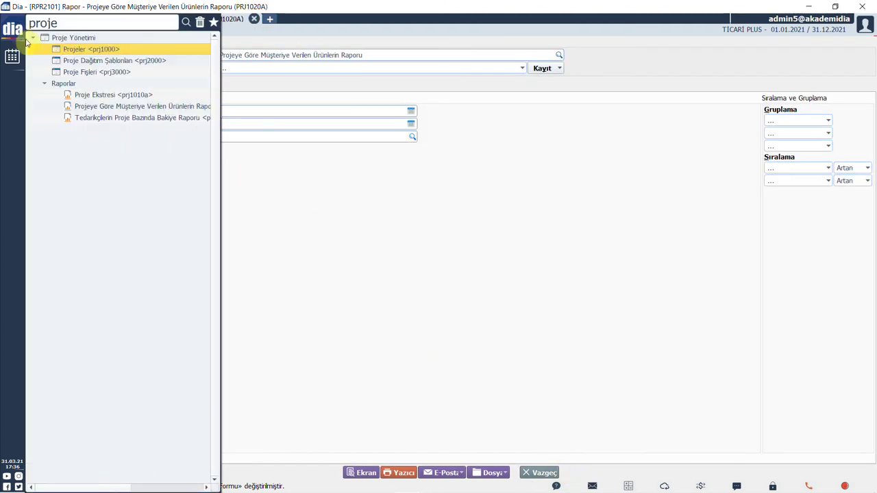
{"action": "left_click", "coordinate": [109, 120]}
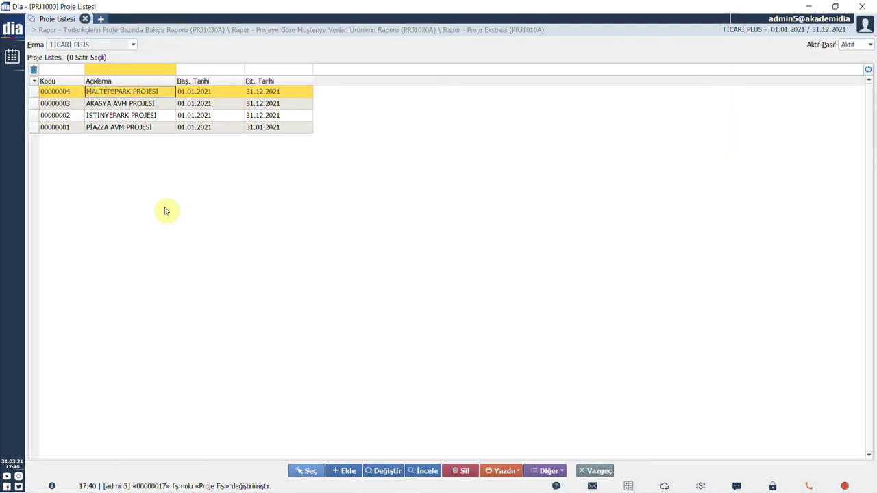
{"action": "left_click", "coordinate": [142, 106]}
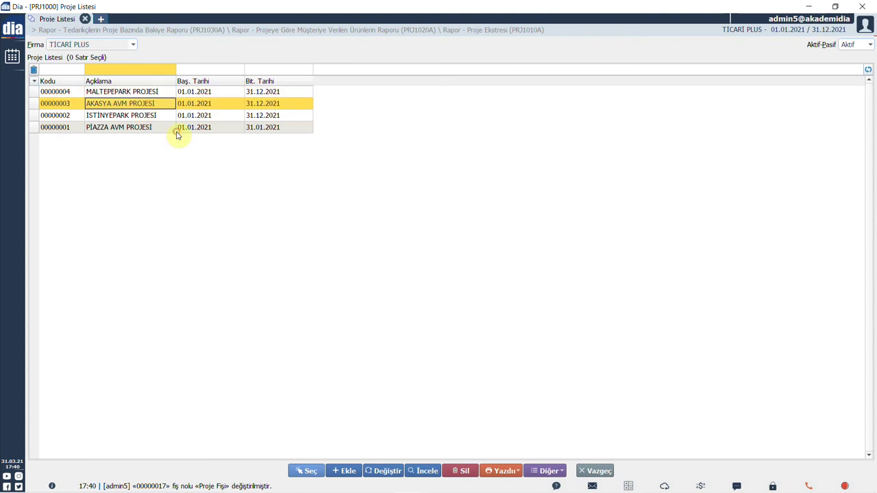
{"action": "key", "text": "space"}
{"action": "key", "text": "space"}
{"action": "key", "text": "space"}
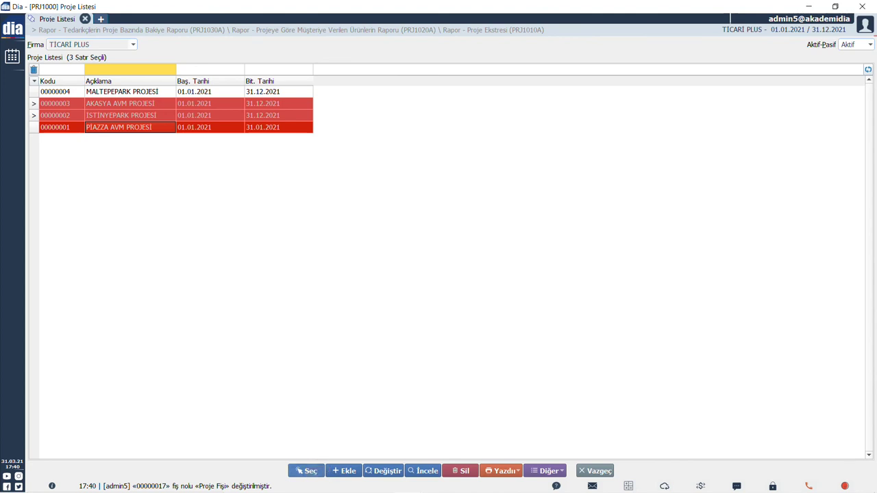
{"action": "left_click", "coordinate": [310, 471]}
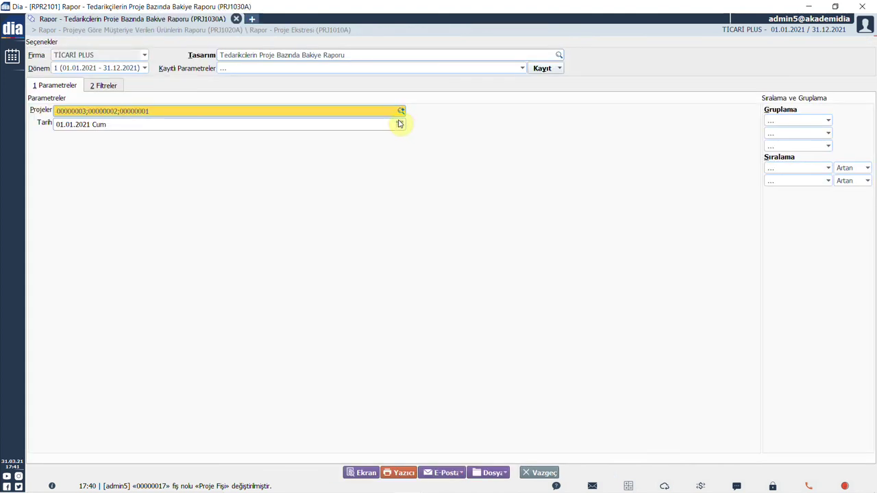
Step: Set the supplier balance report's Tarih to 02.01.2021 and display the report on screen
{"action": "left_click", "coordinate": [399, 124]}
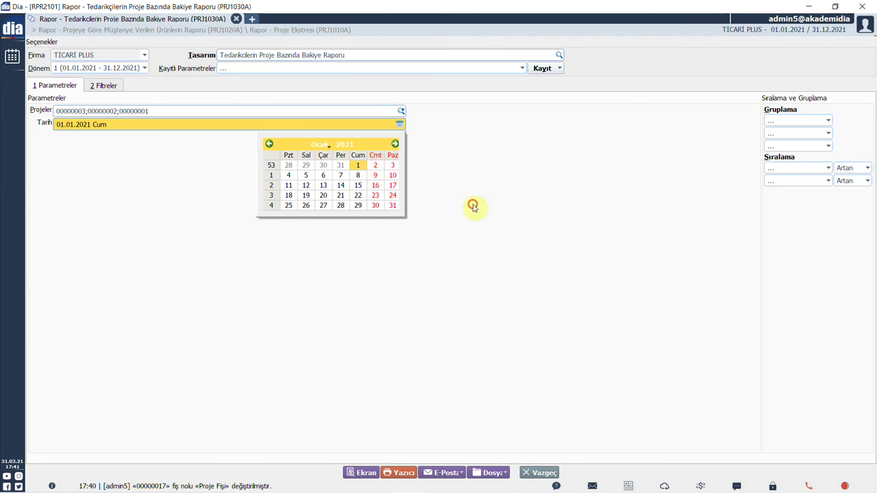
{"action": "left_click", "coordinate": [376, 165]}
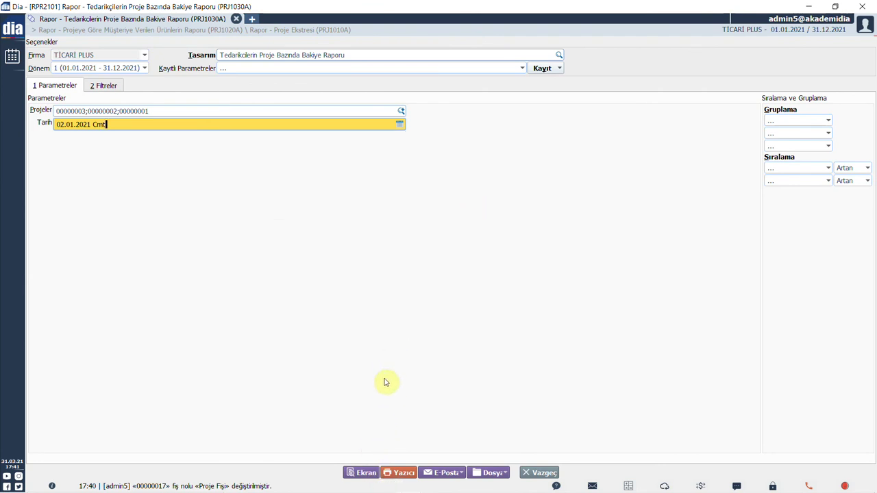
{"action": "left_click", "coordinate": [366, 473]}
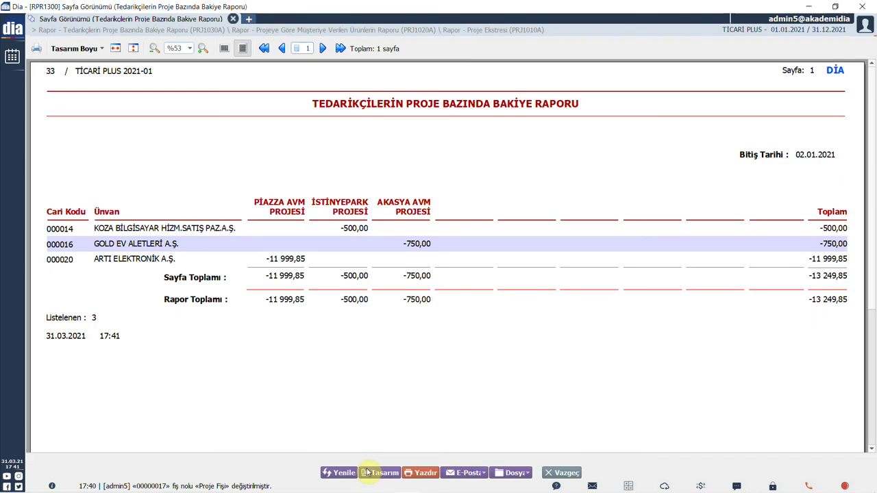